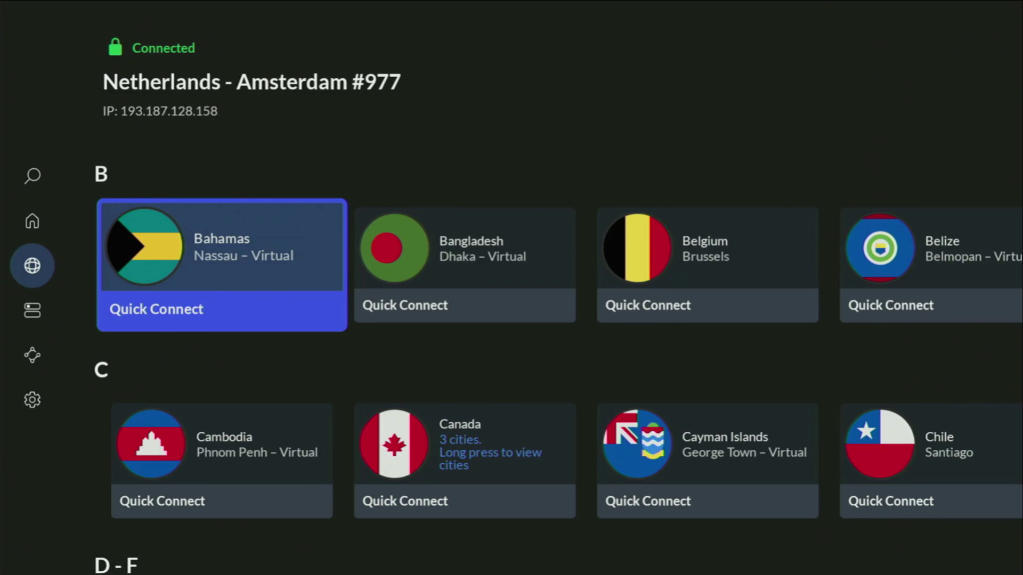
Step: Launch Downloader from the Fire TV home row, keeping NordVPN connected to Amsterdam #977
{"action": "key", "text": "Right"}
{"action": "key", "text": "Right"}
{"action": "key", "text": "Return"}
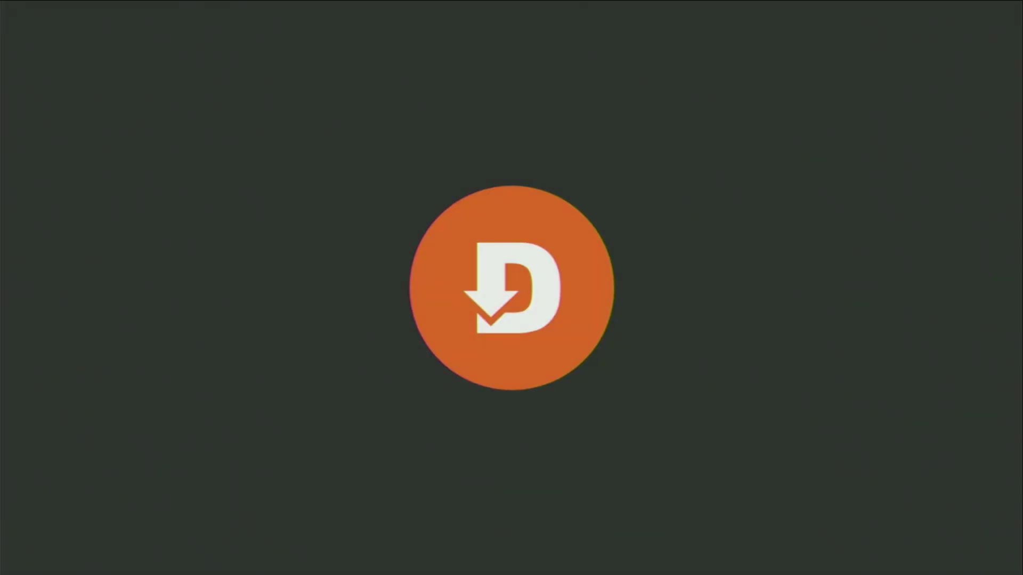
Step: Focus Downloader's URL field in the Home section and bring up the on-screen keyboard
{"action": "key", "text": "Return"}
{"action": "key", "text": "Escape"}
{"action": "key", "text": "Down"}
{"action": "key", "text": "Down"}
{"action": "key", "text": "Up"}
{"action": "key", "text": "Up"}
{"action": "key", "text": "Down"}
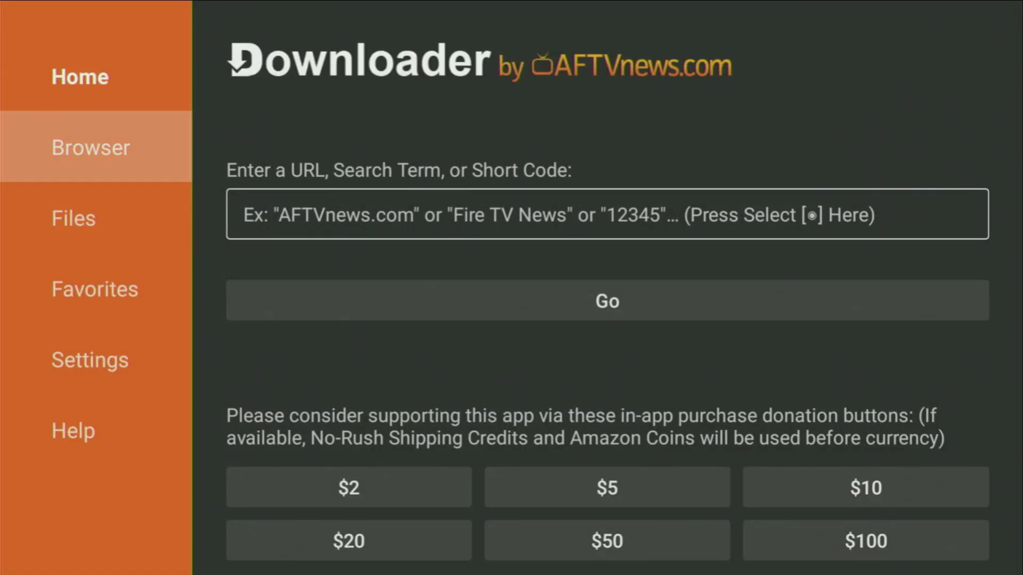
{"action": "key", "text": "Up"}
{"action": "key", "text": "Right"}
{"action": "key", "text": "Return"}
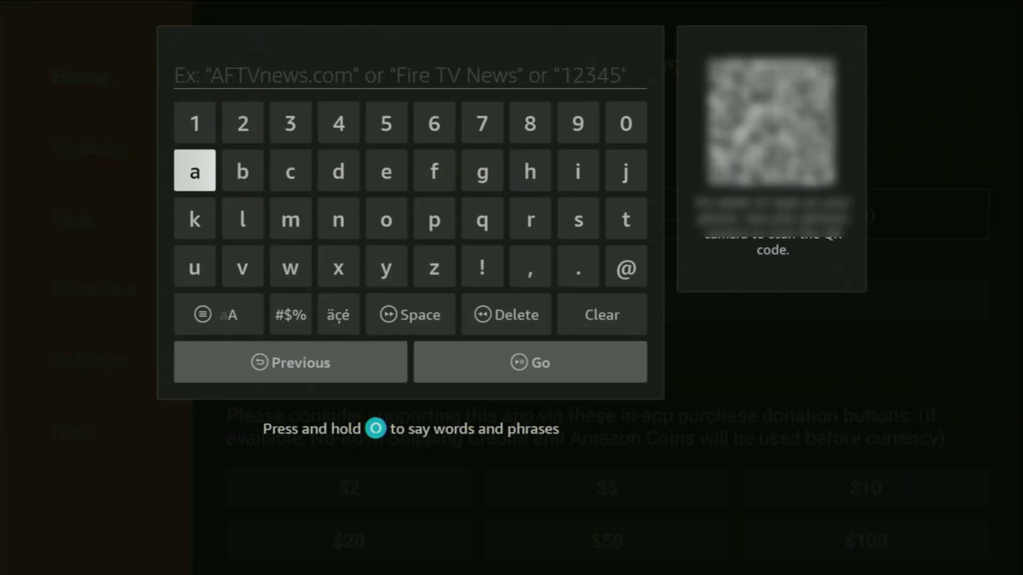
Step: Enter the short code 721235, erasing a mistyped 4 along the way
{"action": "key", "text": "Up"}
{"action": "key", "text": "Right"}
{"action": "key", "text": "Right"}
{"action": "key", "text": "Right"}
{"action": "key", "text": "Right"}
{"action": "key", "text": "Right"}
{"action": "key", "text": "Right"}
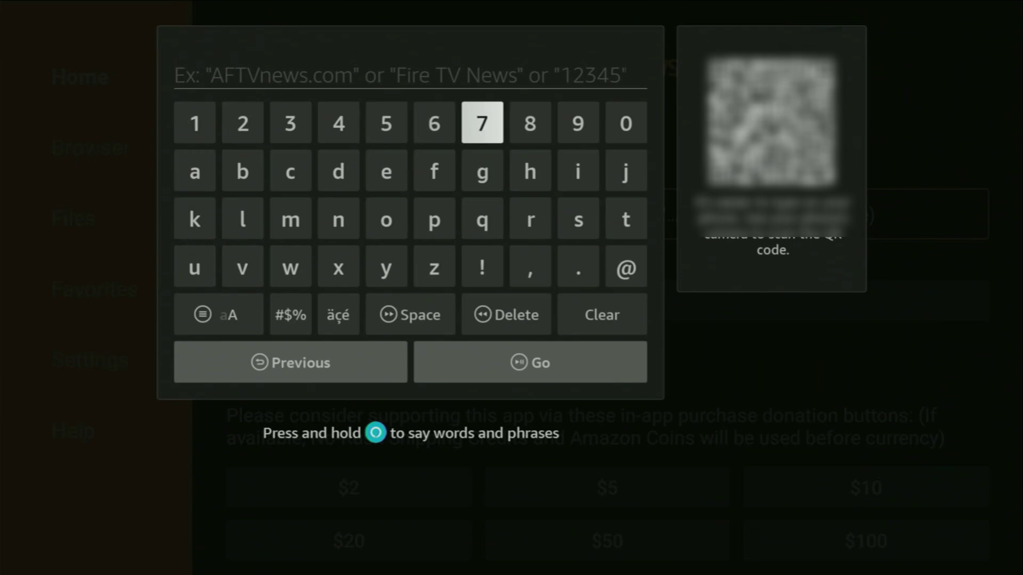
{"action": "key", "text": "Return"}
{"action": "key", "text": "Left"}
{"action": "key", "text": "Left"}
{"action": "key", "text": "Left"}
{"action": "key", "text": "Left"}
{"action": "key", "text": "Left"}
{"action": "key", "text": "Return"}
{"action": "key", "text": "Left"}
{"action": "key", "text": "Return"}
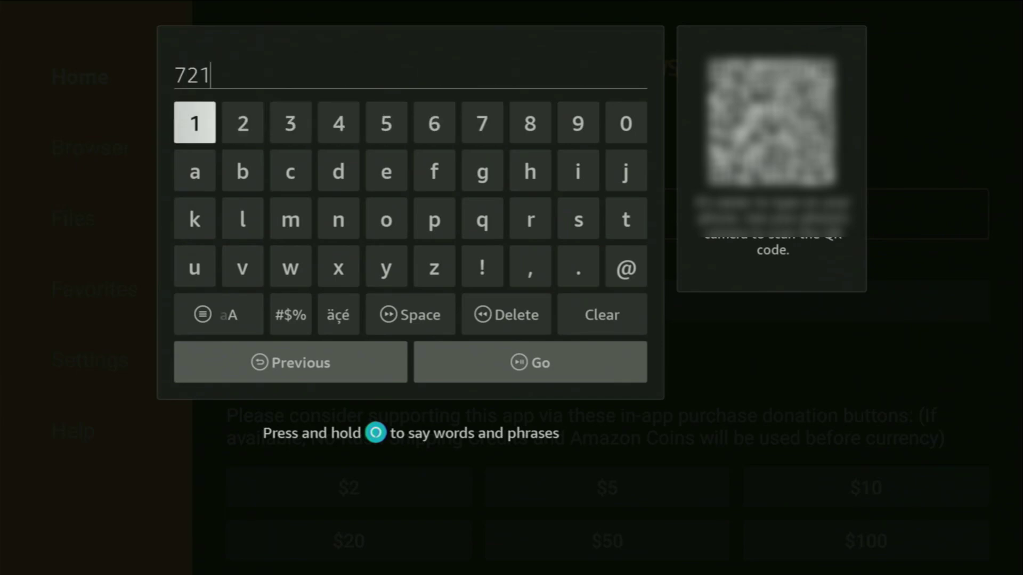
{"action": "key", "text": "Right"}
{"action": "key", "text": "Return"}
{"action": "key", "text": "Right"}
{"action": "key", "text": "Right"}
{"action": "key", "text": "Return"}
{"action": "key", "text": "Down"}
{"action": "key", "text": "Down"}
{"action": "key", "text": "Down"}
{"action": "key", "text": "Right"}
{"action": "key", "text": "Right"}
{"action": "key", "text": "Return"}
{"action": "key", "text": "Up"}
{"action": "key", "text": "Up"}
{"action": "key", "text": "Up"}
{"action": "key", "text": "Left"}
{"action": "key", "text": "Left"}
{"action": "key", "text": "Left"}
{"action": "key", "text": "Left"}
{"action": "key", "text": "Up"}
{"action": "key", "text": "Return"}
{"action": "key", "text": "Right"}
{"action": "key", "text": "Right"}
{"action": "key", "text": "Return"}
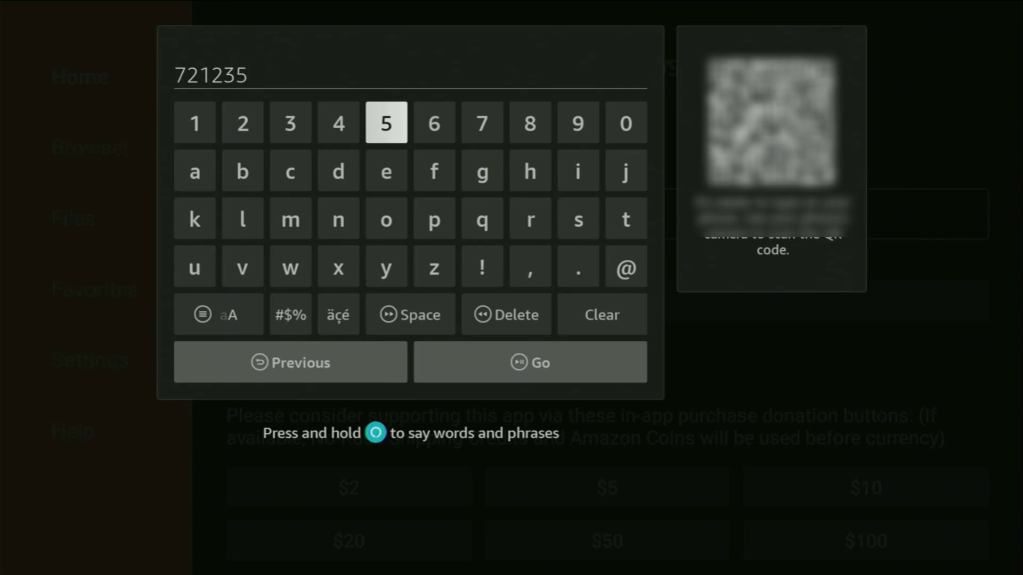
Step: Submit code 721235 to load the AFTVnews URL Shortener page
{"action": "key", "text": "Down"}
{"action": "key", "text": "Down"}
{"action": "key", "text": "Down"}
{"action": "key", "text": "Down"}
{"action": "key", "text": "Down"}
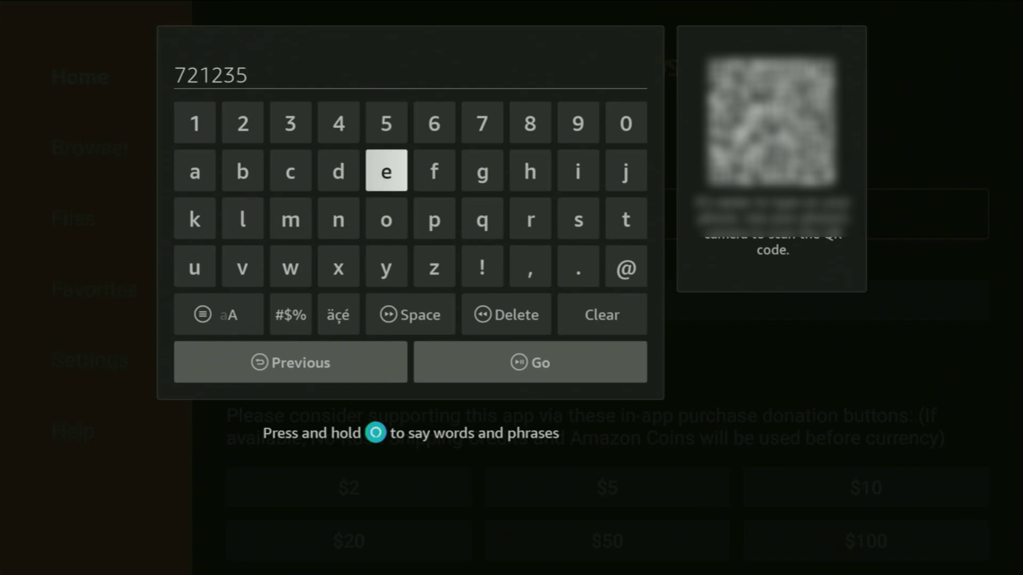
{"action": "key", "text": "Right"}
{"action": "key", "text": "Return"}
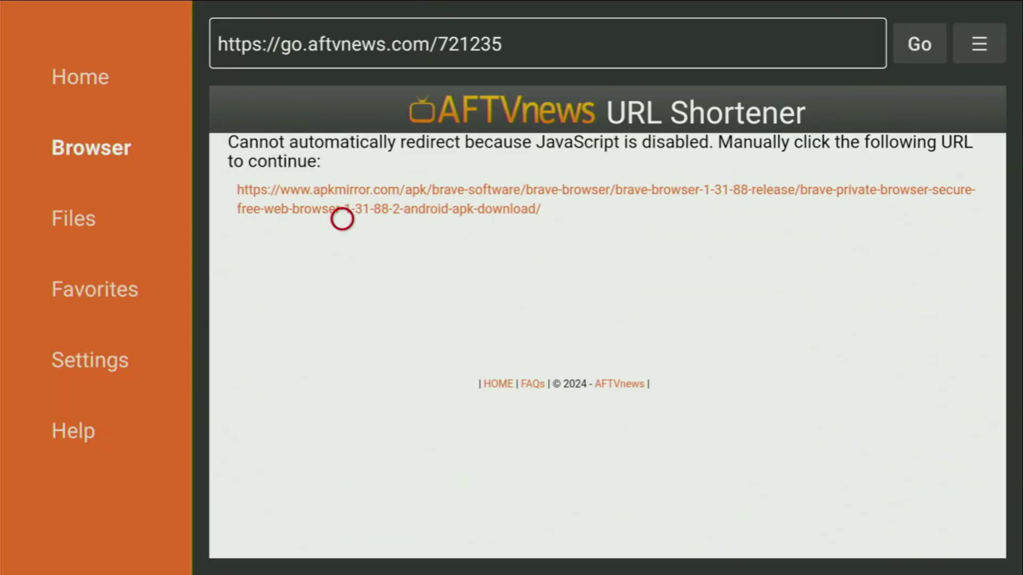
Step: Enable JavaScript and reload so the link redirects to APKMirror's Brave page
{"action": "key", "text": "Menu"}
{"action": "key", "text": "Down"}
{"action": "key", "text": "Down"}
{"action": "key", "text": "Down"}
{"action": "key", "text": "Down"}
{"action": "key", "text": "Down"}
{"action": "key", "text": "Down"}
{"action": "key", "text": "Down"}
{"action": "key", "text": "Down"}
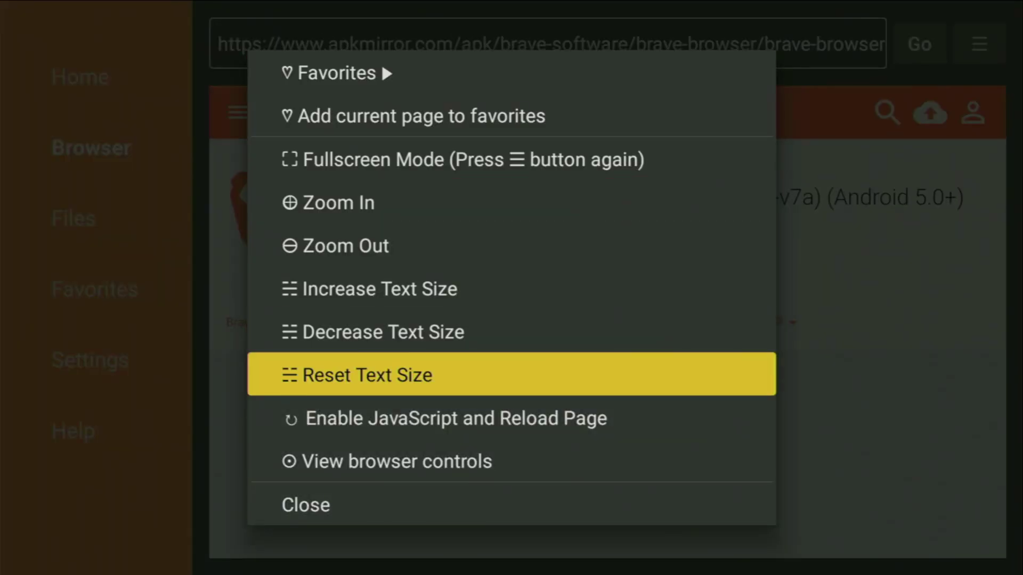
{"action": "key", "text": "Return"}
Step: Switch the Brave APKMirror page to Fullscreen Mode
{"action": "key", "text": "Menu"}
{"action": "key", "text": "Down"}
{"action": "key", "text": "Down"}
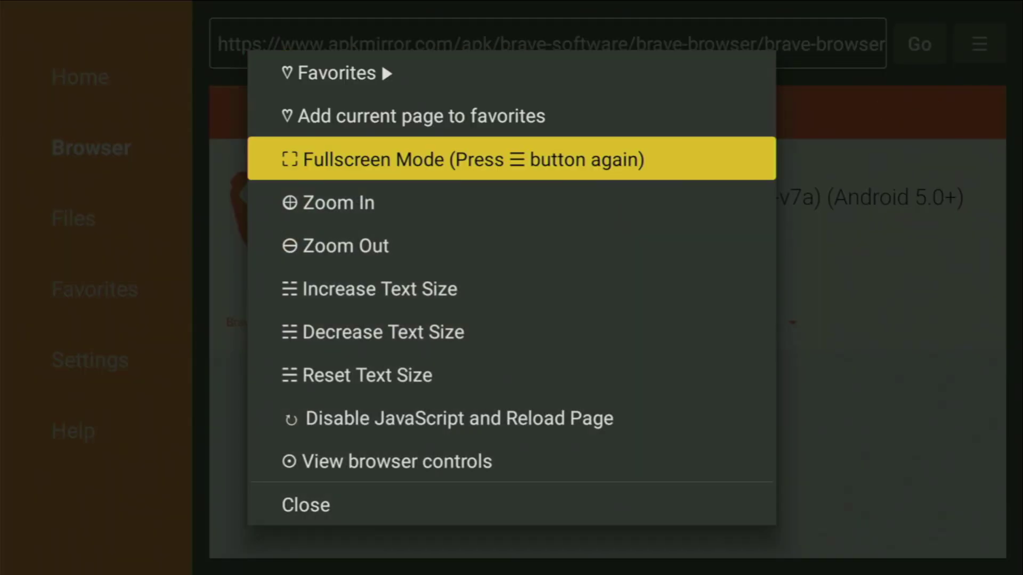
{"action": "key", "text": "Return"}
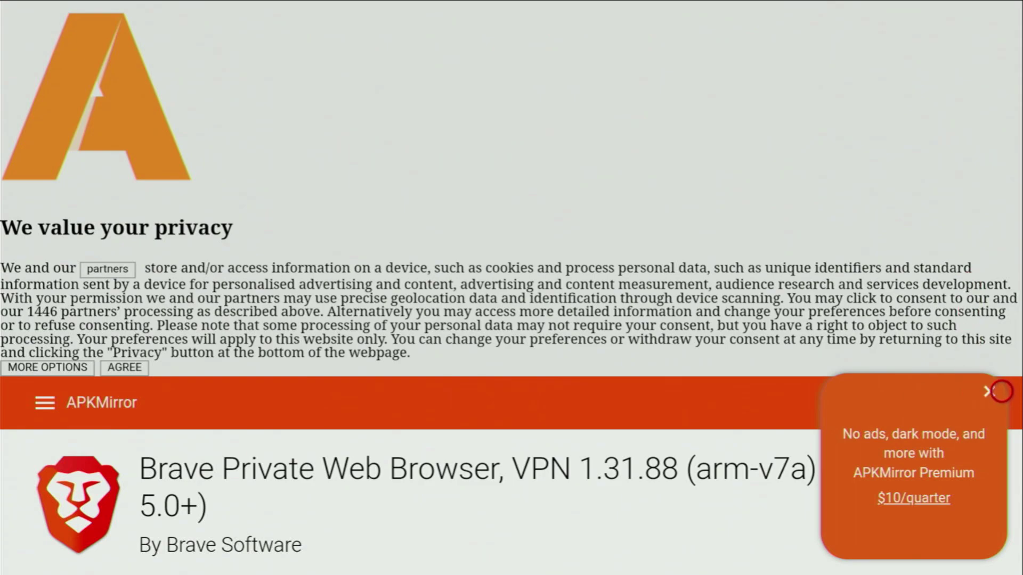
Step: Scroll the Brave 1.31.88 page down to the 117.04 MB Download APK button
{"action": "scroll", "coordinate": [629, 554], "scroll_direction": "down", "scroll_amount": 15}
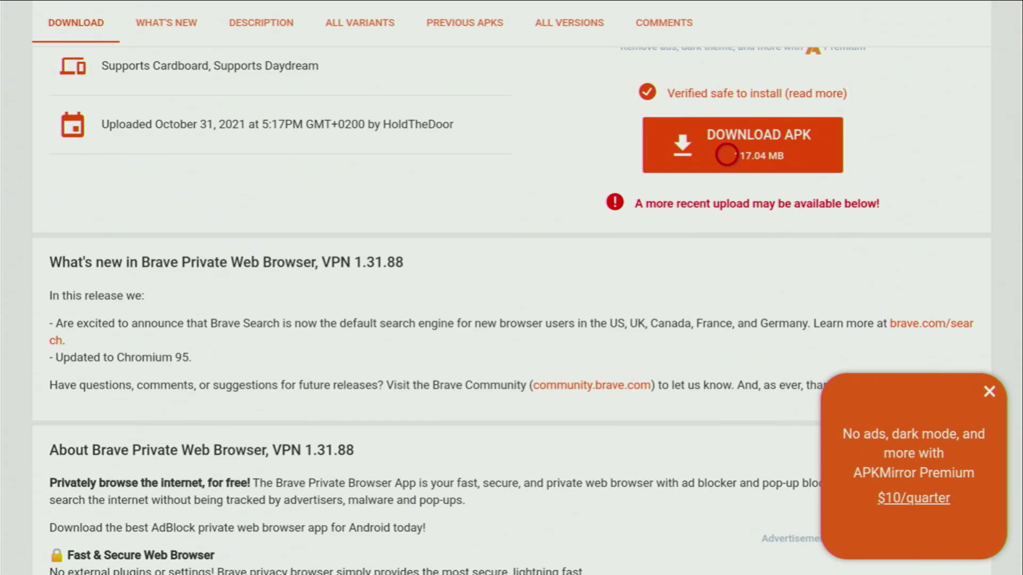
Step: Disable JavaScript and reload the APKMirror page
{"action": "key", "text": "Menu"}
{"action": "key", "text": "Down"}
{"action": "key", "text": "Down"}
{"action": "key", "text": "Down"}
{"action": "key", "text": "Down"}
{"action": "key", "text": "Down"}
{"action": "key", "text": "Down"}
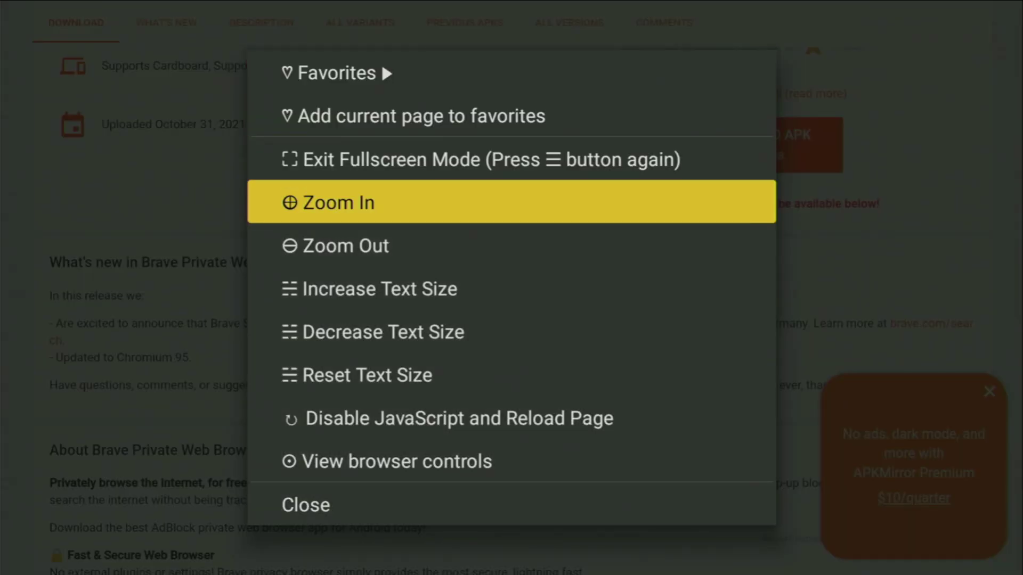
{"action": "key", "text": "Down"}
{"action": "key", "text": "Down"}
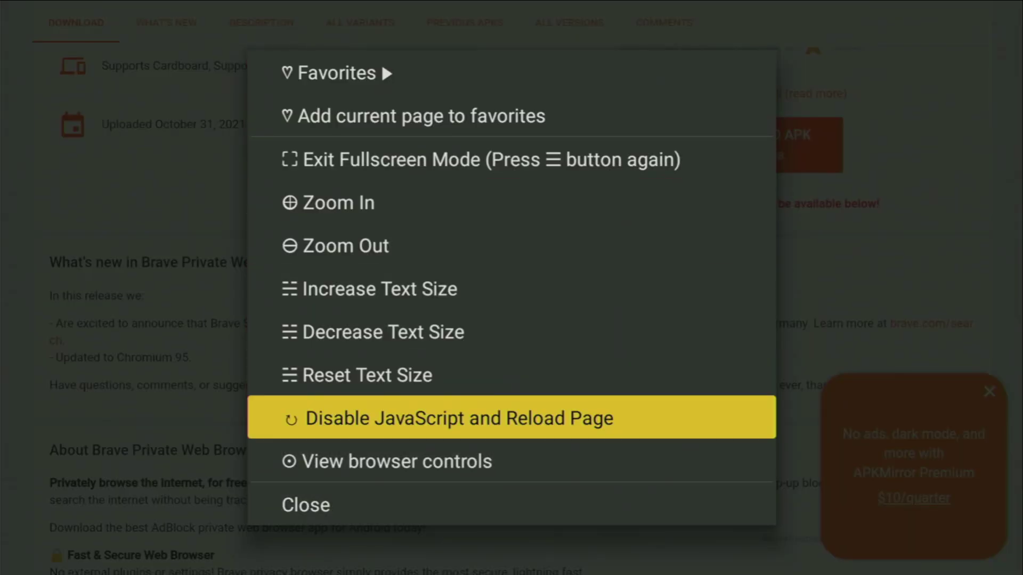
{"action": "key", "text": "Return"}
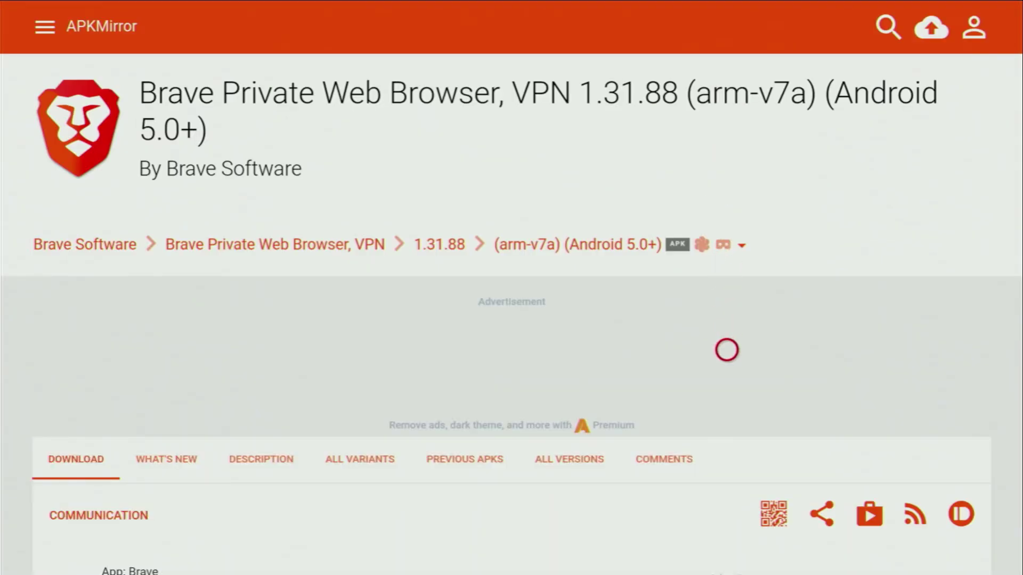
Step: Start the Brave 1.31.88 APK download via Download APK and the fallback 'here' link
{"action": "scroll", "coordinate": [727, 332], "scroll_direction": "down", "scroll_amount": 10}
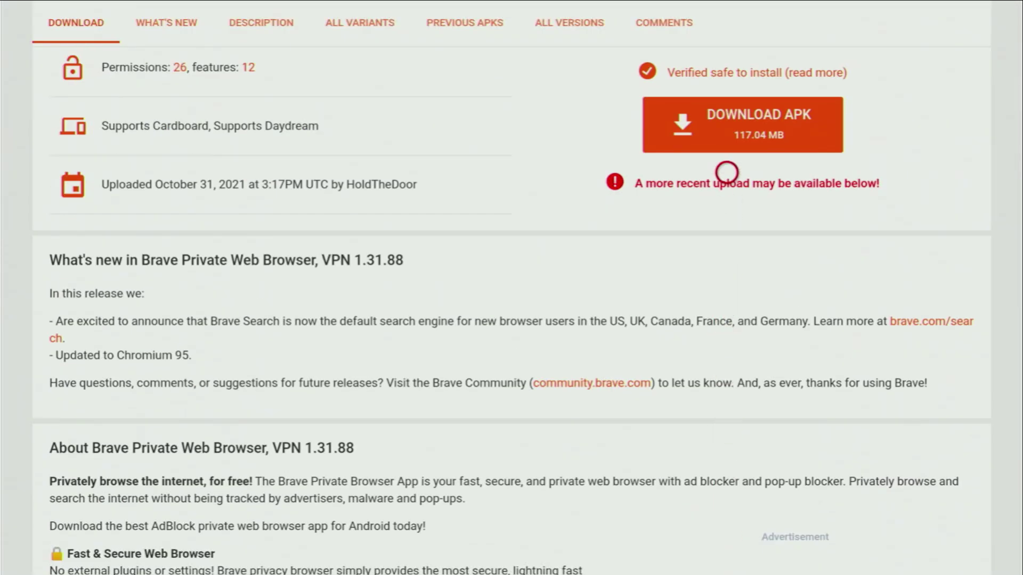
{"action": "left_click", "coordinate": [726, 137]}
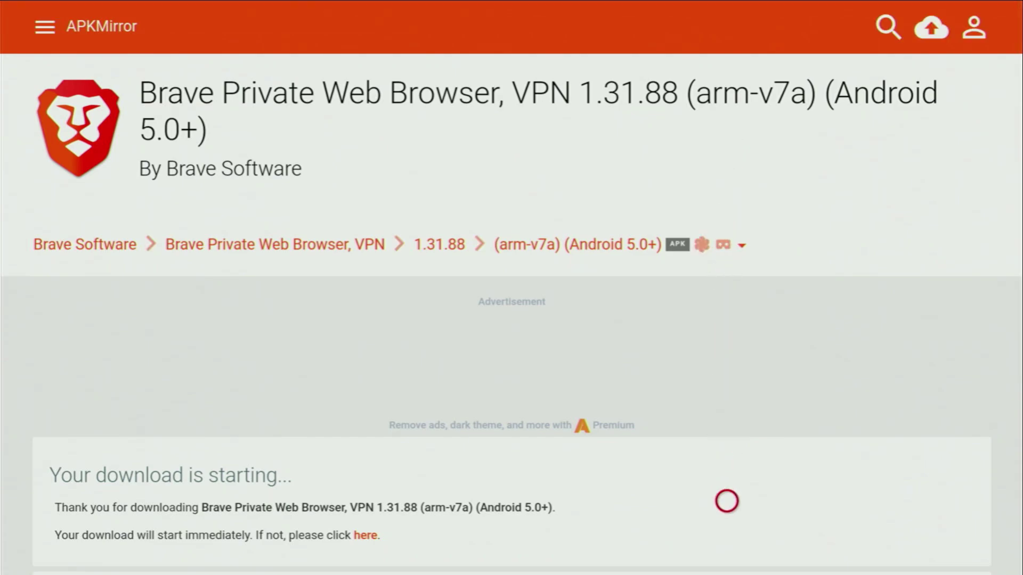
{"action": "scroll", "coordinate": [727, 555], "scroll_direction": "down", "scroll_amount": 4}
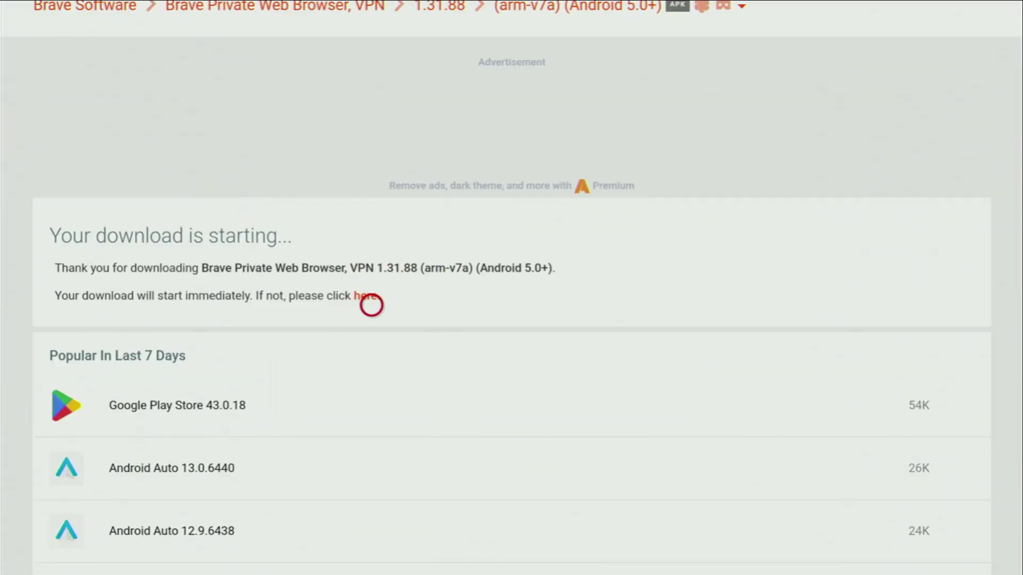
{"action": "left_click", "coordinate": [362, 303]}
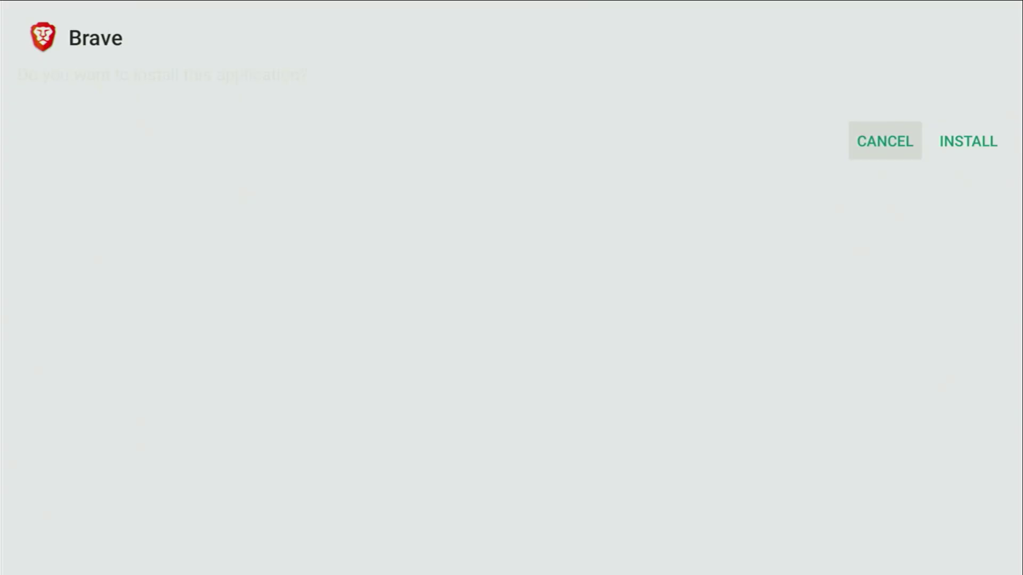
Step: Install Brave from the downloaded APK in the Android installer prompt
{"action": "key", "text": "Right"}
{"action": "key", "text": "Return"}
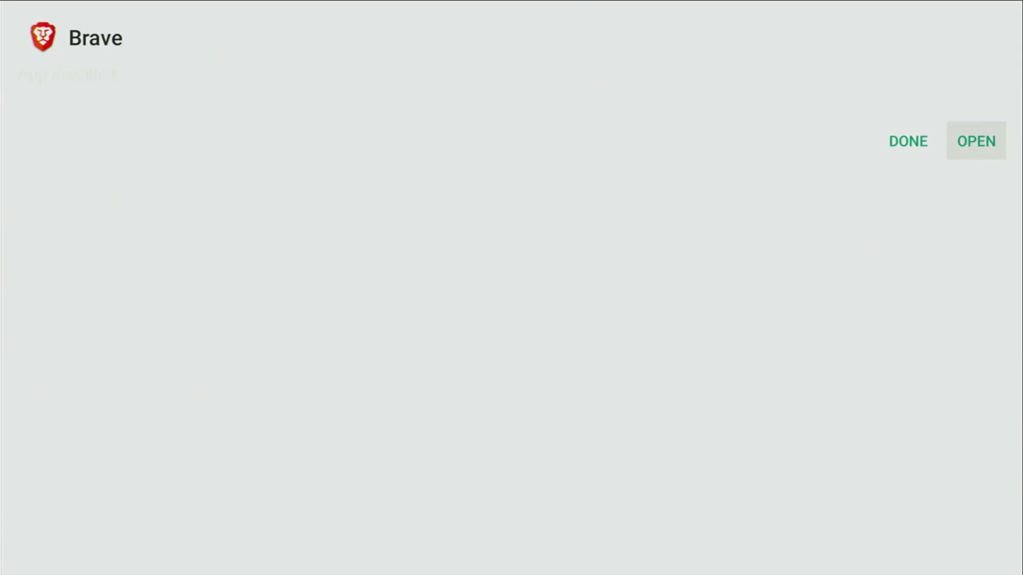
{"action": "key", "text": "Left"}
Step: Finish the installer with Done, delete com.apk, and return to the home screen
{"action": "key", "text": "Return"}
{"action": "key", "text": "Right"}
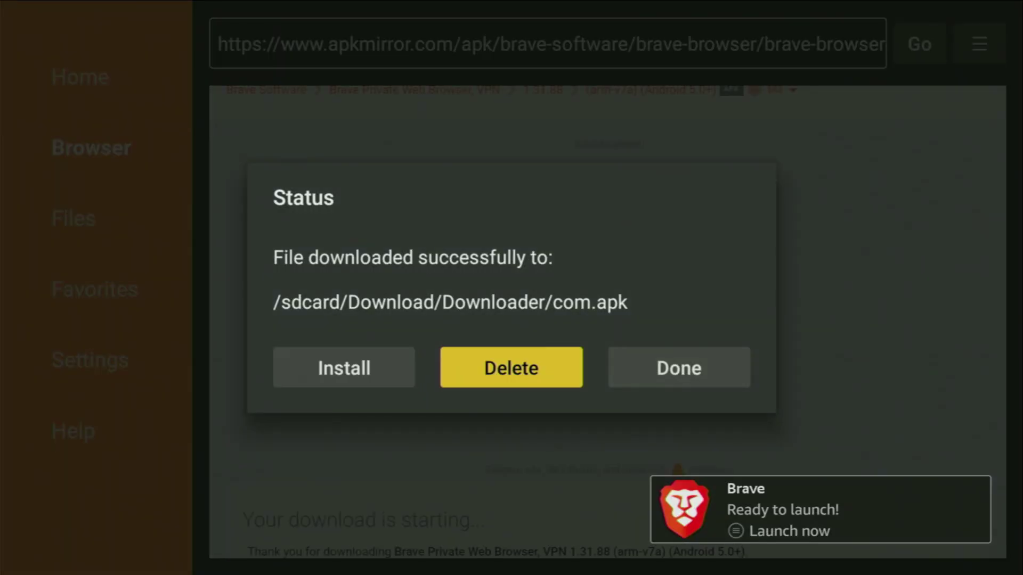
{"action": "key", "text": "Return"}
{"action": "key", "text": "Return"}
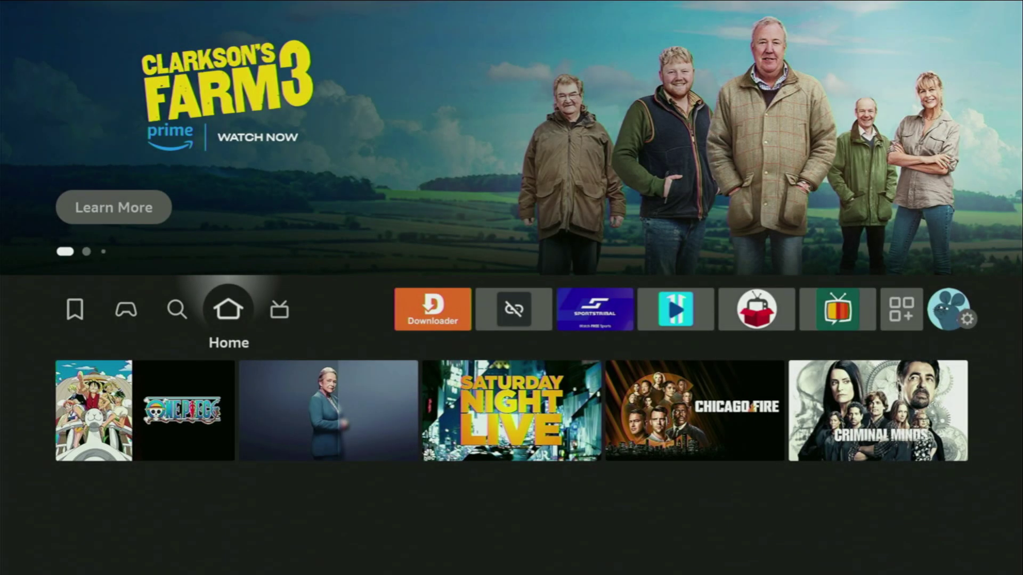
{"action": "key", "text": "Right"}
{"action": "key", "text": "Right"}
{"action": "key", "text": "Right"}
{"action": "key", "text": "Right"}
{"action": "key", "text": "Right"}
{"action": "key", "text": "Right"}
{"action": "key", "text": "Right"}
{"action": "key", "text": "Right"}
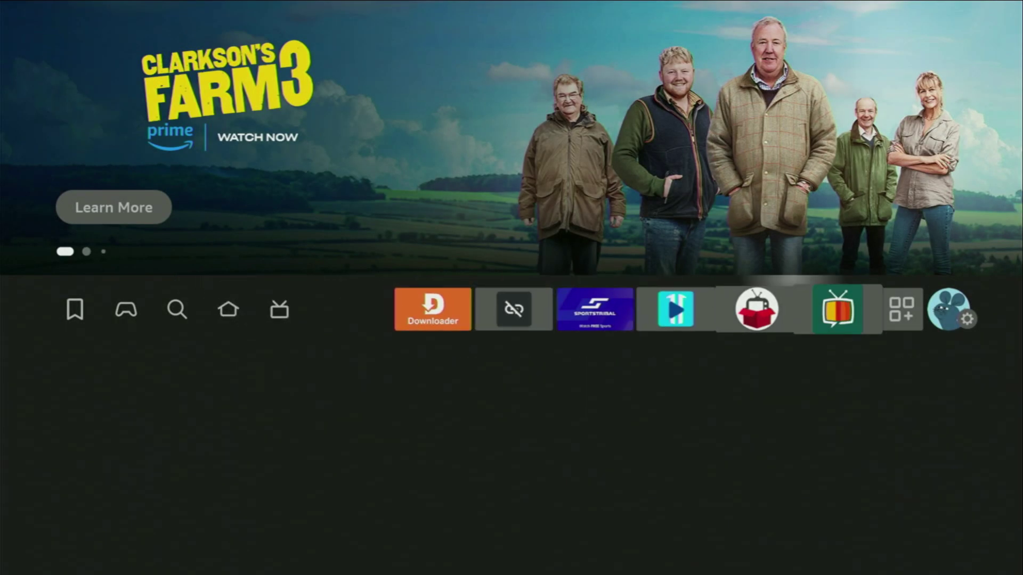
Step: Open the Fire TV Apps grid and highlight Brave in the second row
{"action": "key", "text": "Return"}
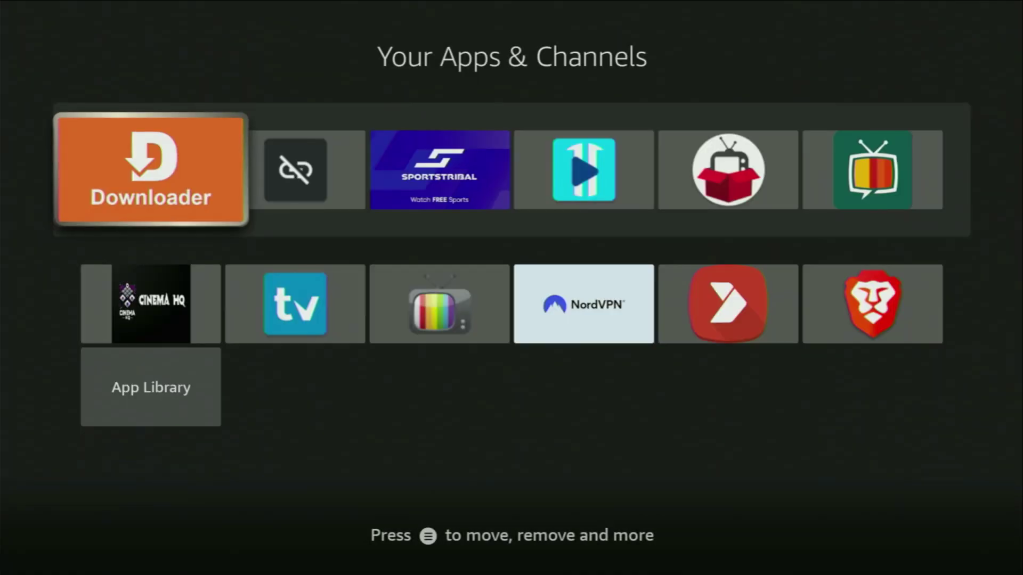
{"action": "key", "text": "Down"}
{"action": "key", "text": "Right"}
{"action": "key", "text": "Right"}
{"action": "key", "text": "Right"}
{"action": "key", "text": "Right"}
{"action": "key", "text": "Right"}
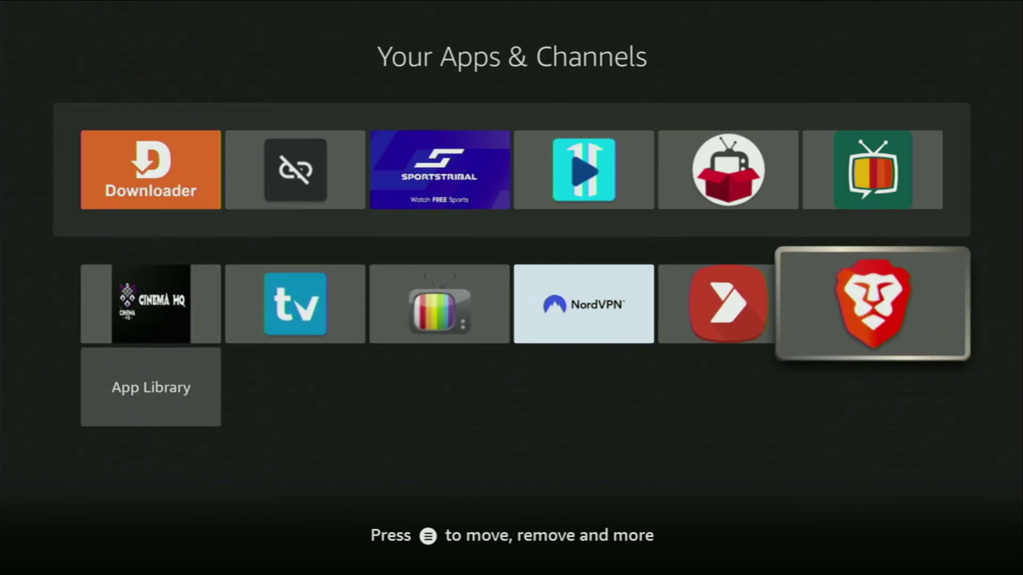
Step: Move Brave to the front of the apps and reach its Welcome to Brave Browser screen
{"action": "key", "text": "Menu"}
{"action": "key", "text": "Down"}
{"action": "key", "text": "Return"}
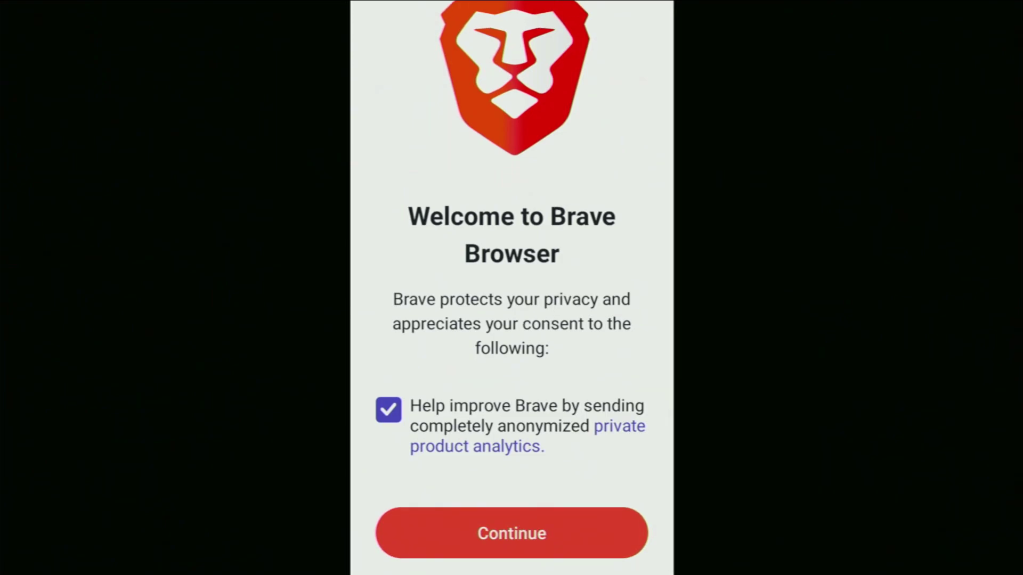
{"action": "key", "text": "Down"}
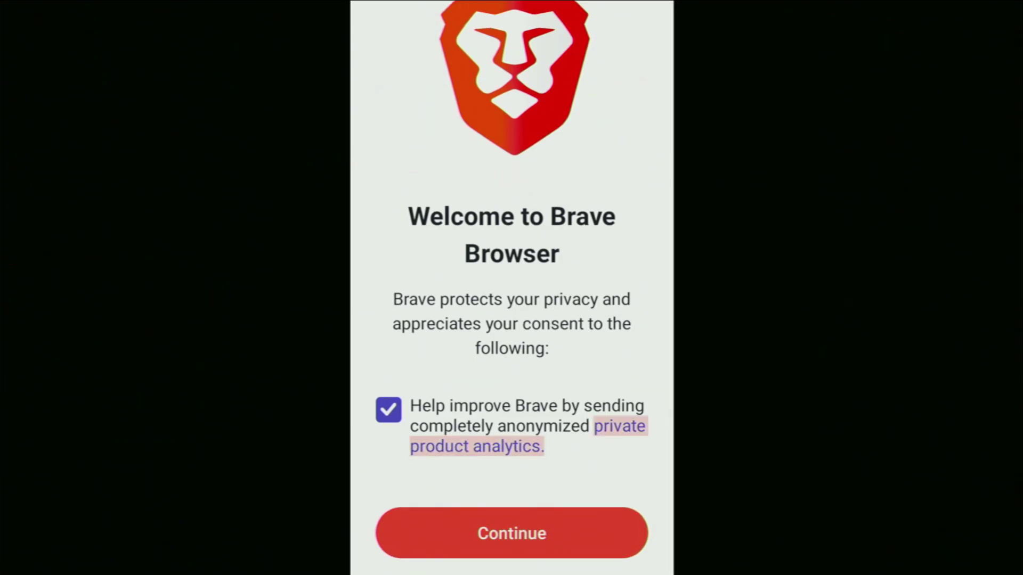
{"action": "key", "text": "Down"}
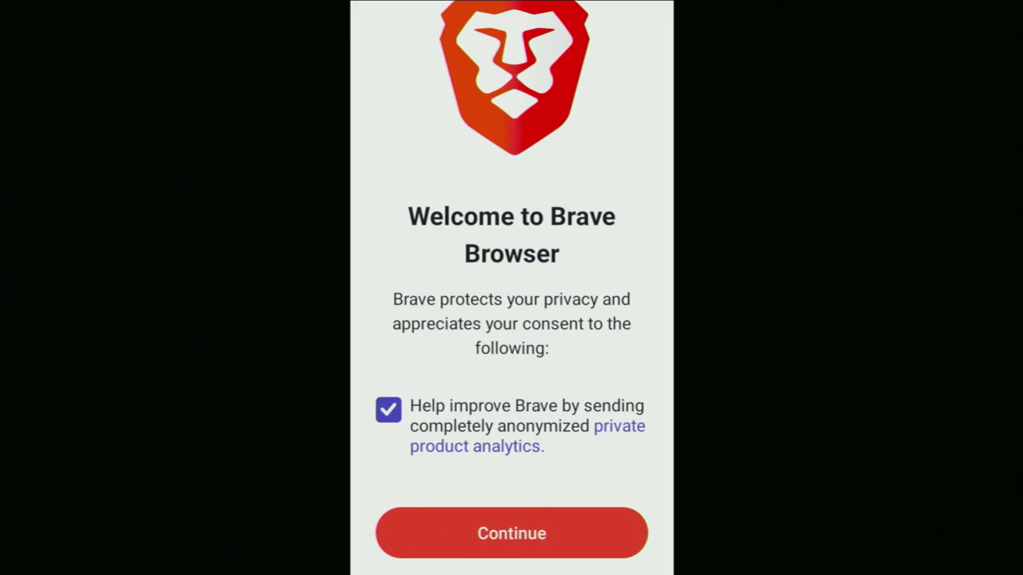